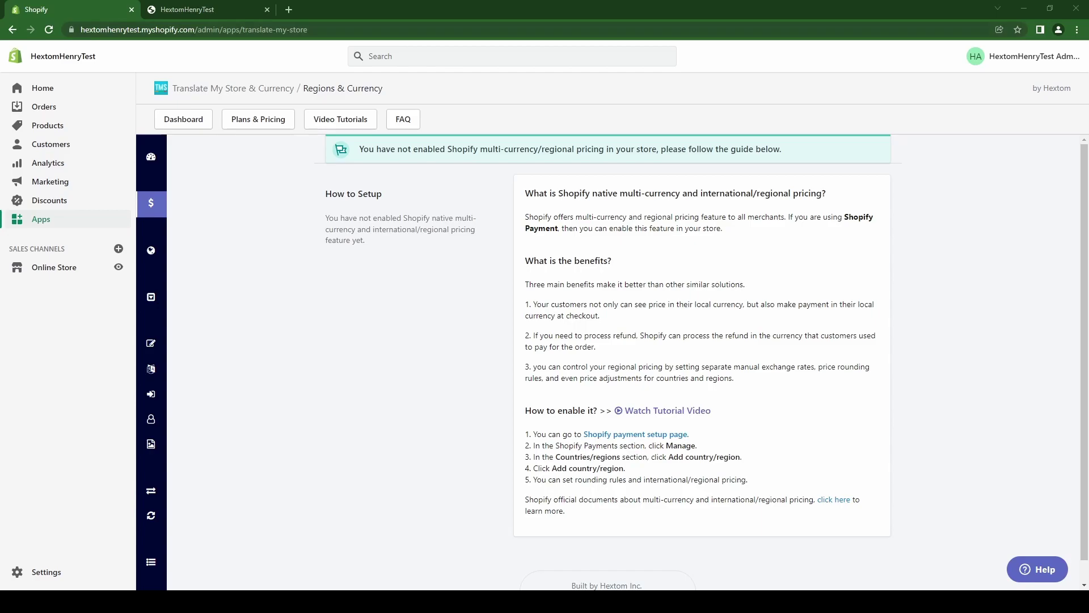
# Step: Check the storefront product prices in dollars, then go back to the admin Home dashboard
pyautogui.click(201, 13)
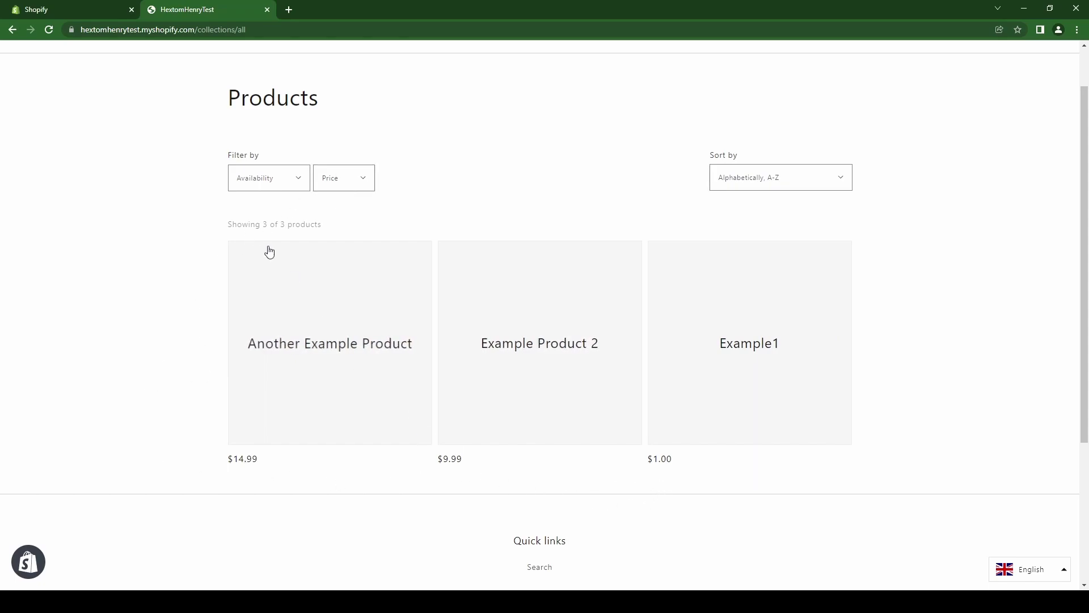
pyautogui.click(72, 15)
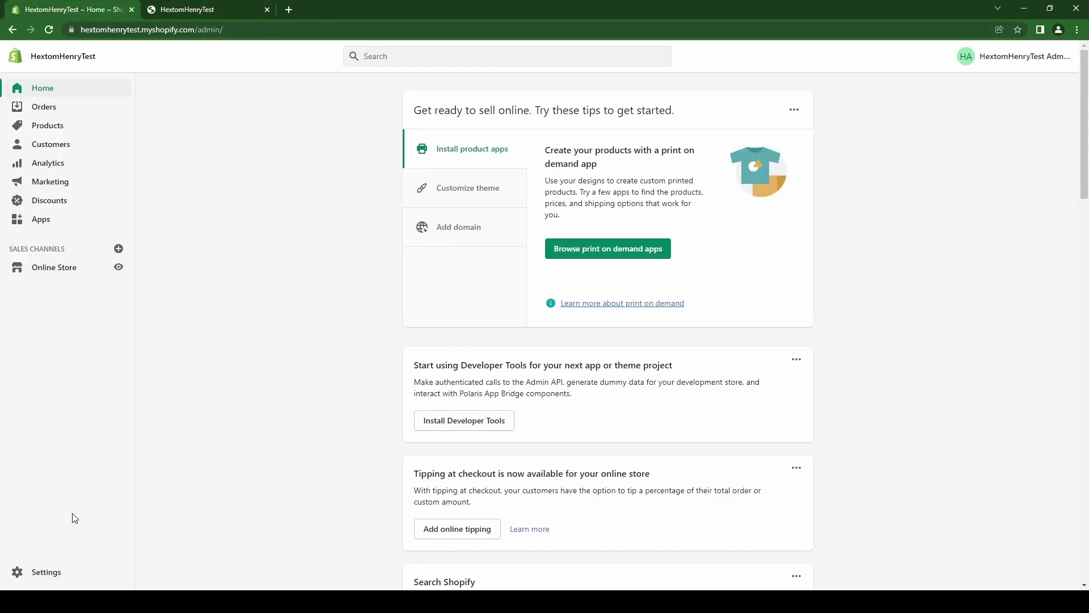
# Step: Open Shopify Payments settings and find the Countries/regions list showing only Canada (CAD)
pyautogui.click(46, 574)
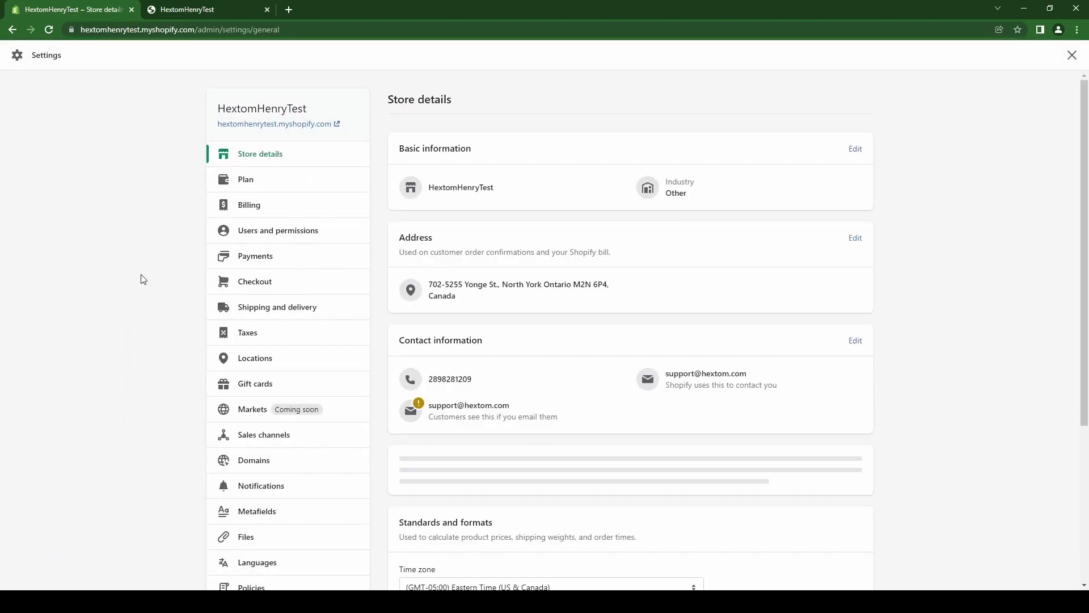
pyautogui.click(266, 260)
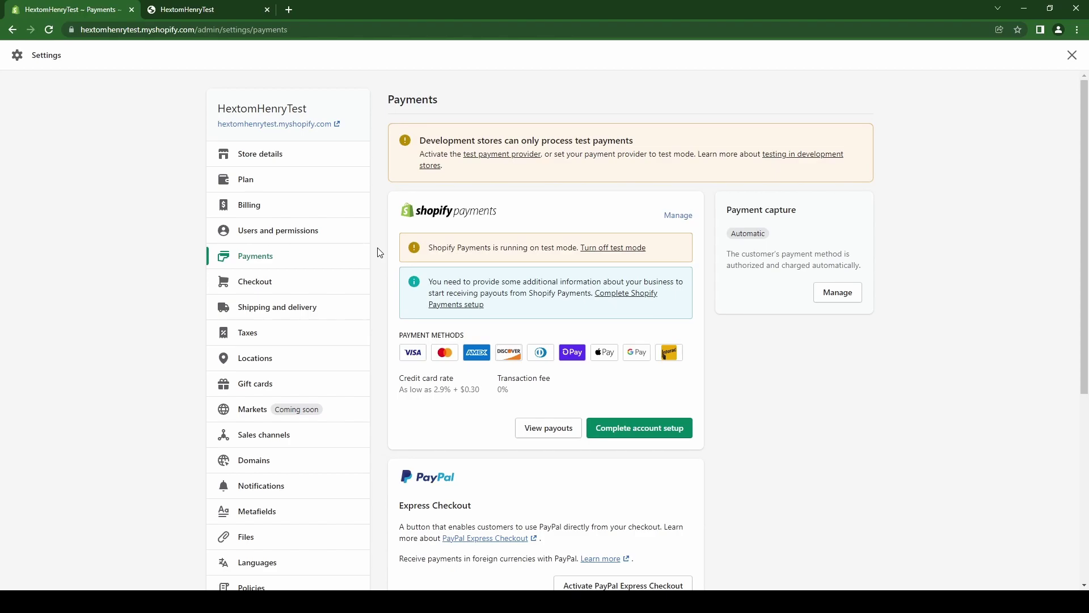
pyautogui.click(680, 216)
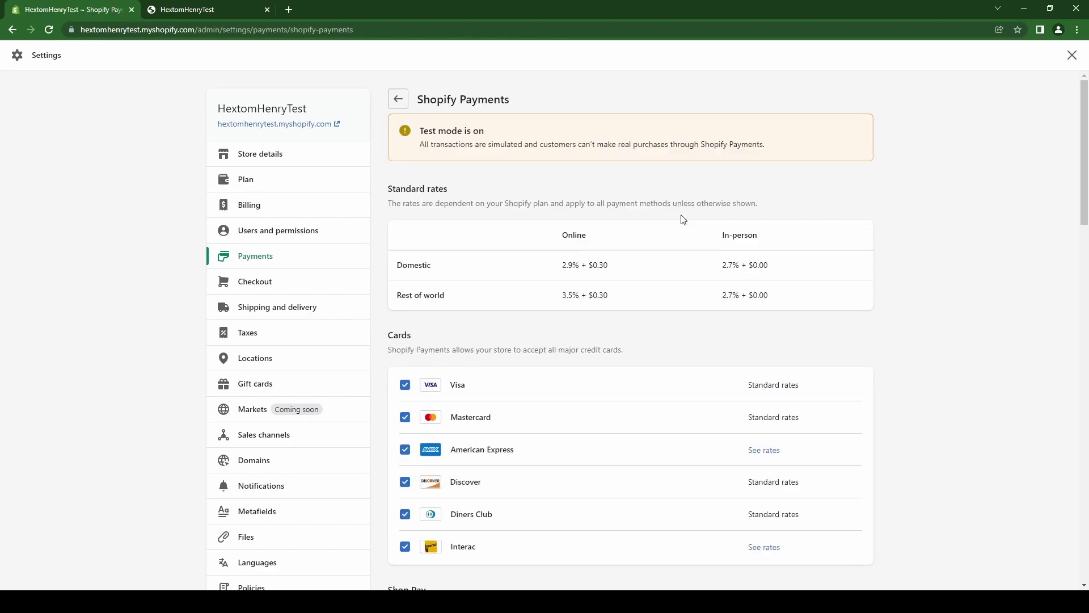
pyautogui.scroll(-12, 1063, 272)
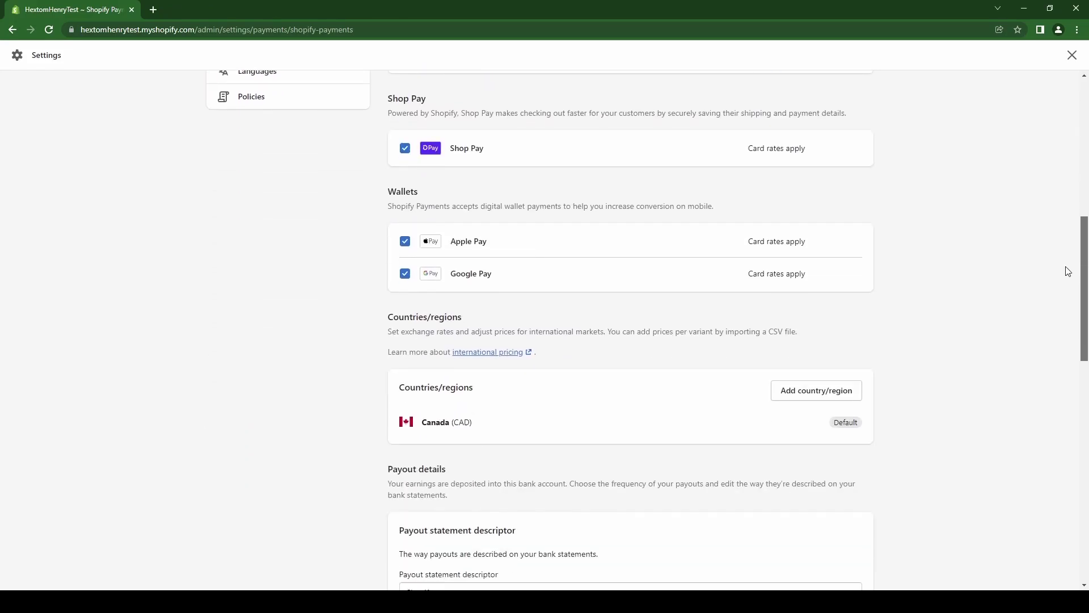
pyautogui.scroll(1, 1061, 316)
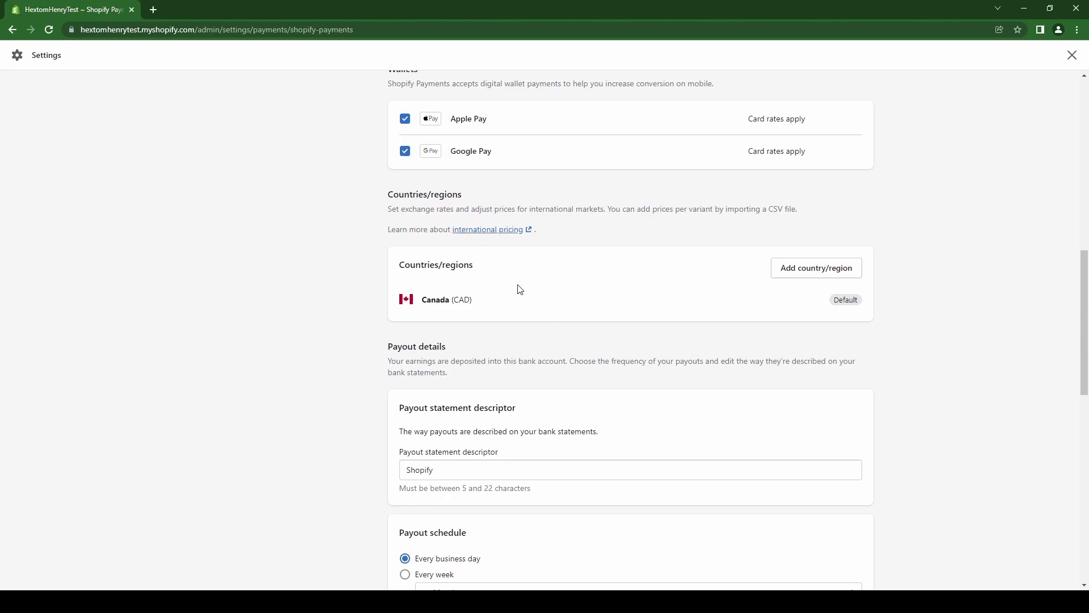
# Step: Select United States, France and Germany (searched with 'ger') and add them as countries/regions
pyautogui.click(811, 276)
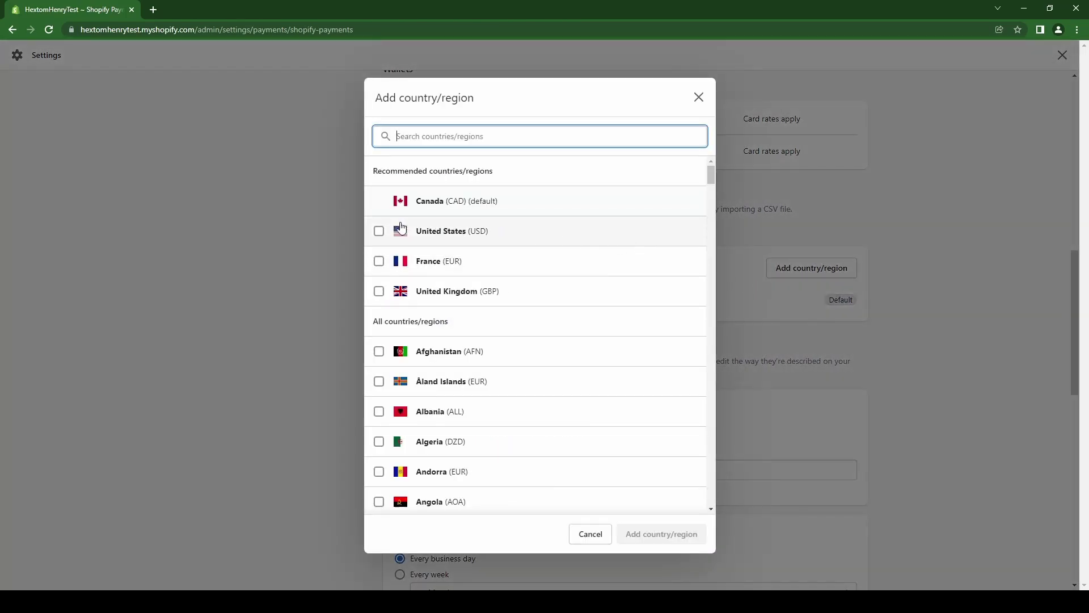
pyautogui.click(379, 234)
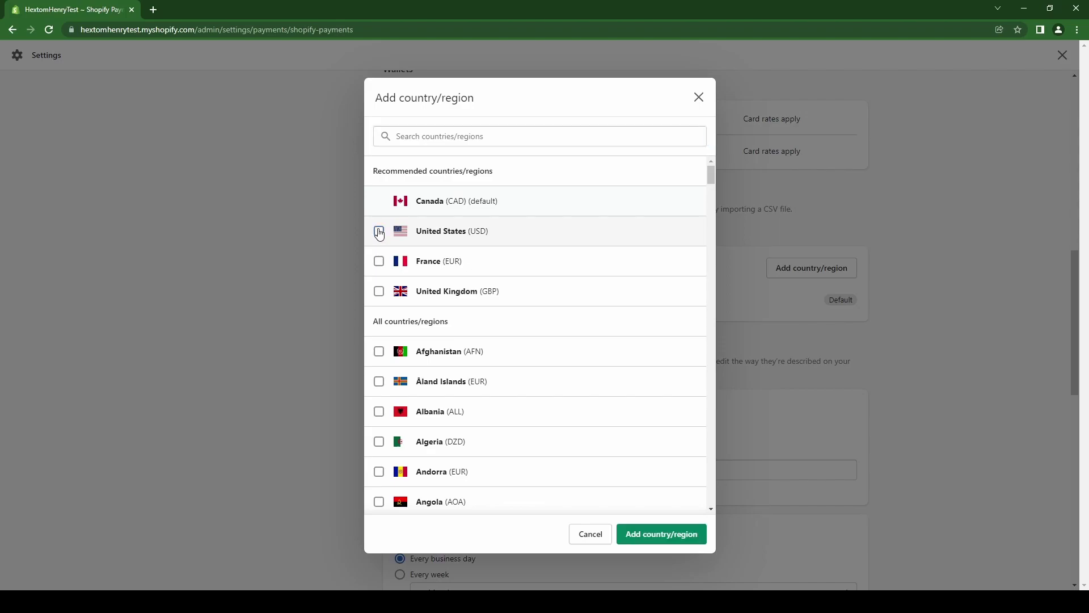
pyautogui.click(378, 262)
pyautogui.click(424, 138)
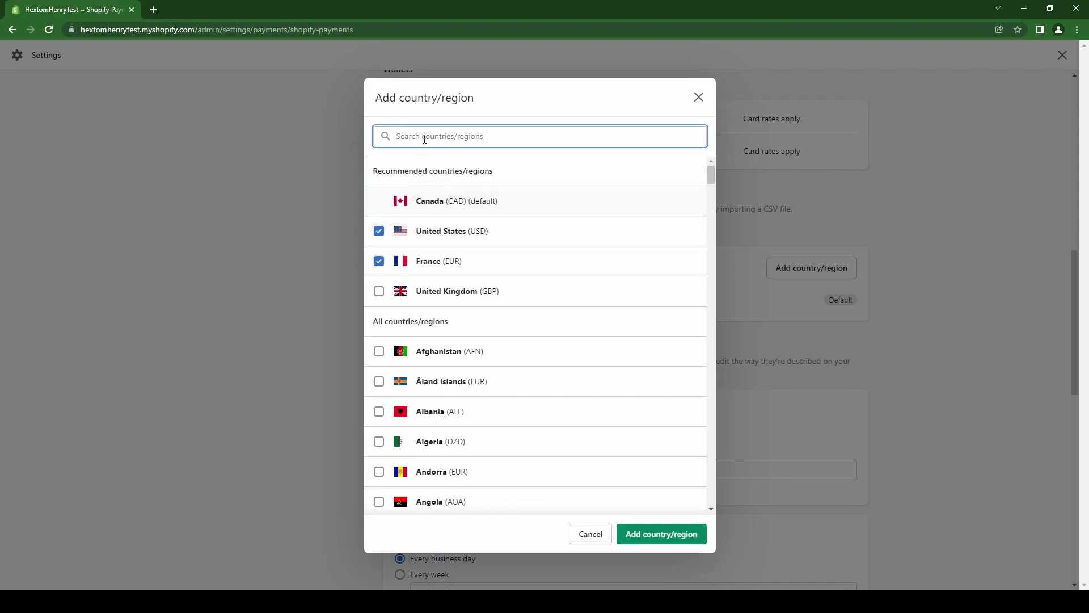
pyautogui.write('ger')
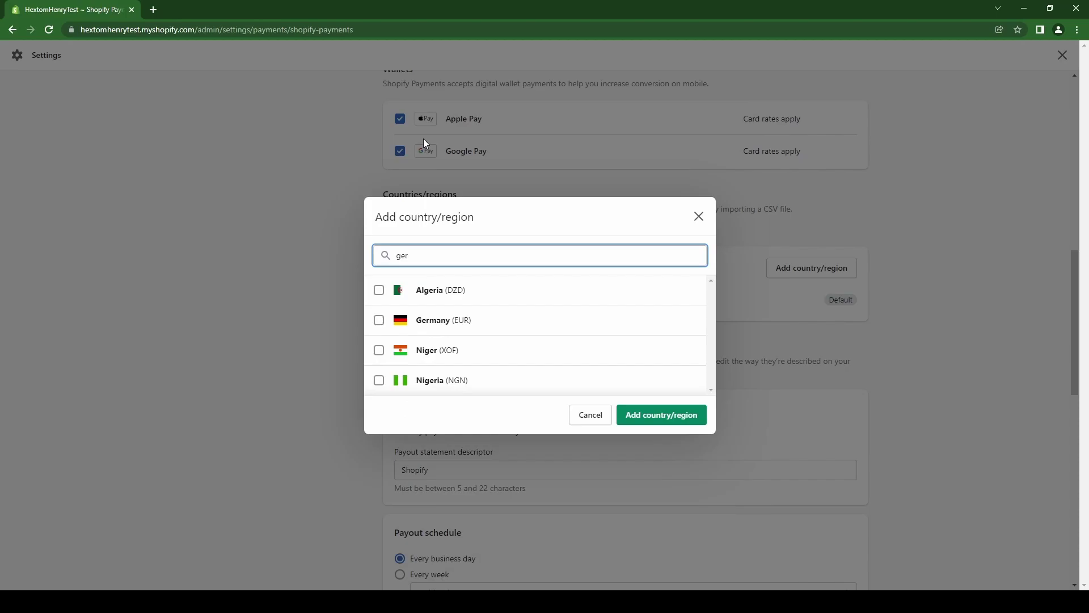
pyautogui.click(379, 320)
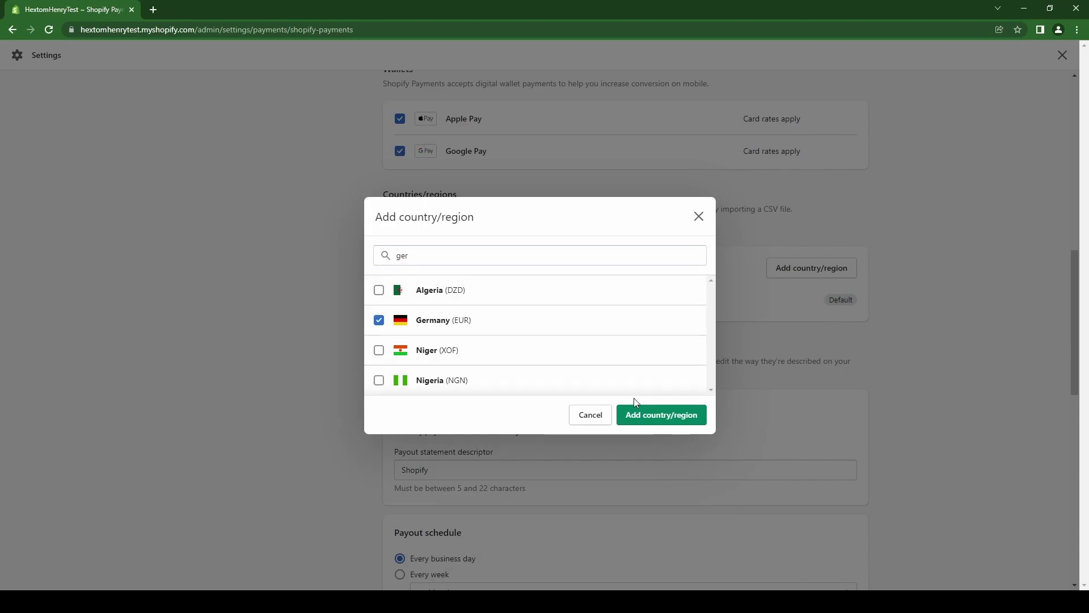
pyautogui.click(640, 415)
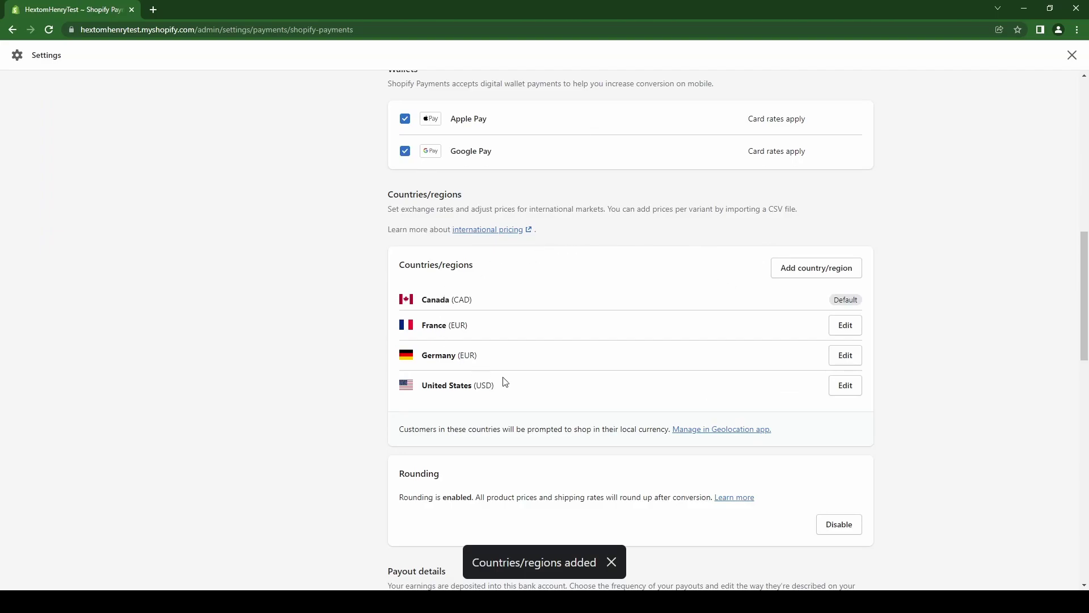
# Step: Open France's region settings to review them
pyautogui.click(845, 326)
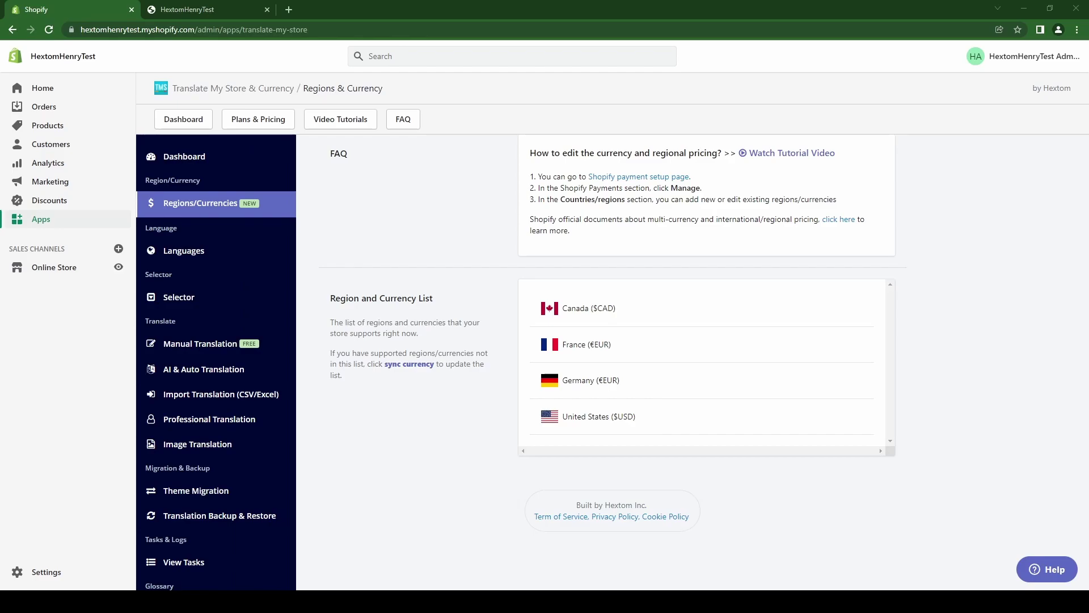
# Step: Set the Selector Style Configuration to Regions/Currencies Selector and save the selector settings
pyautogui.click(190, 296)
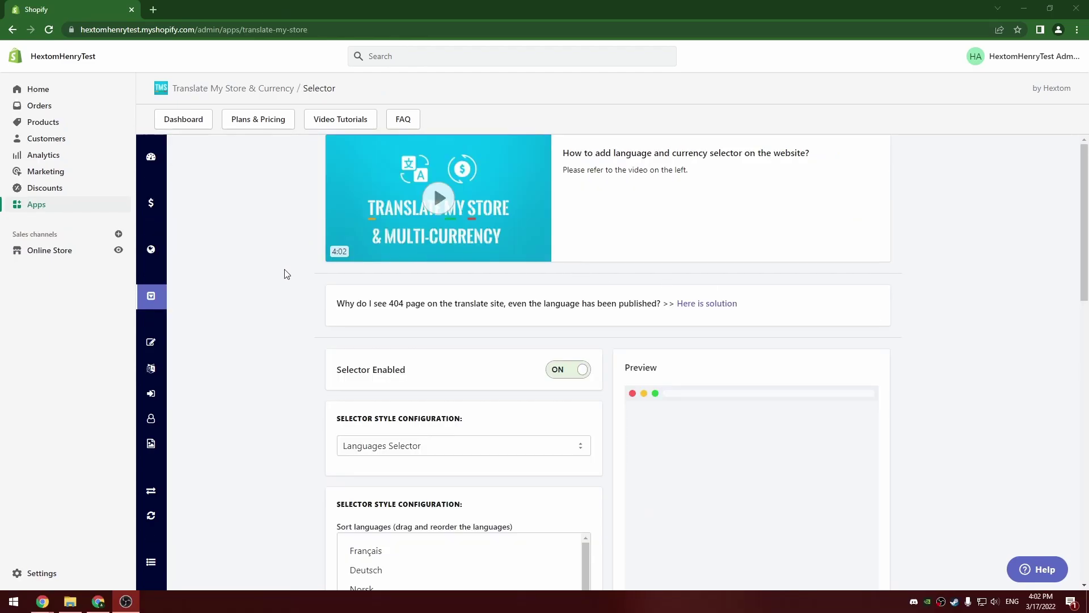
pyautogui.scroll(-3, 289, 274)
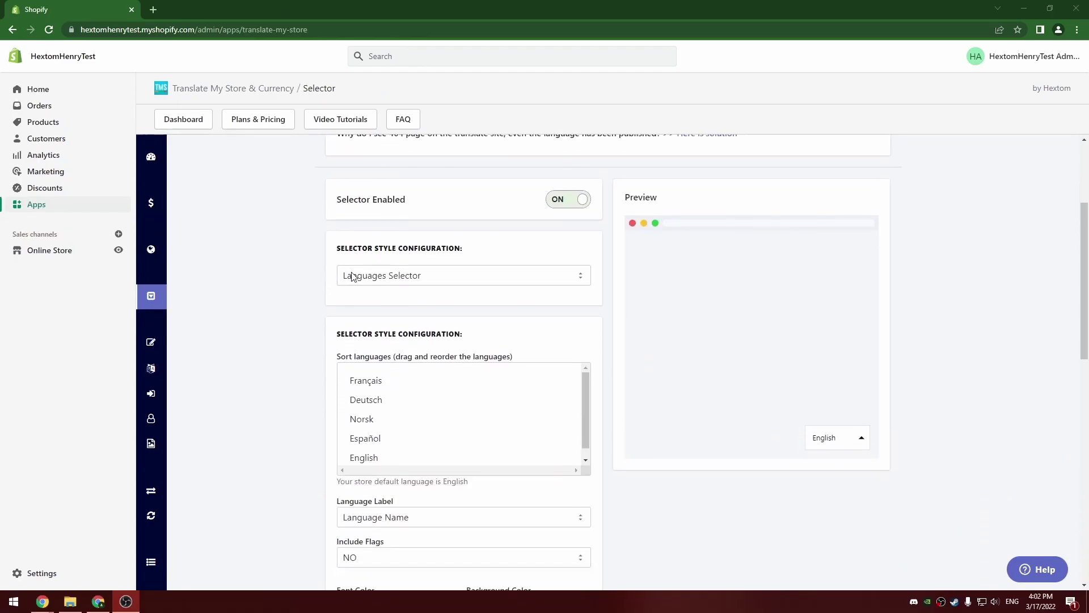
pyautogui.click(414, 278)
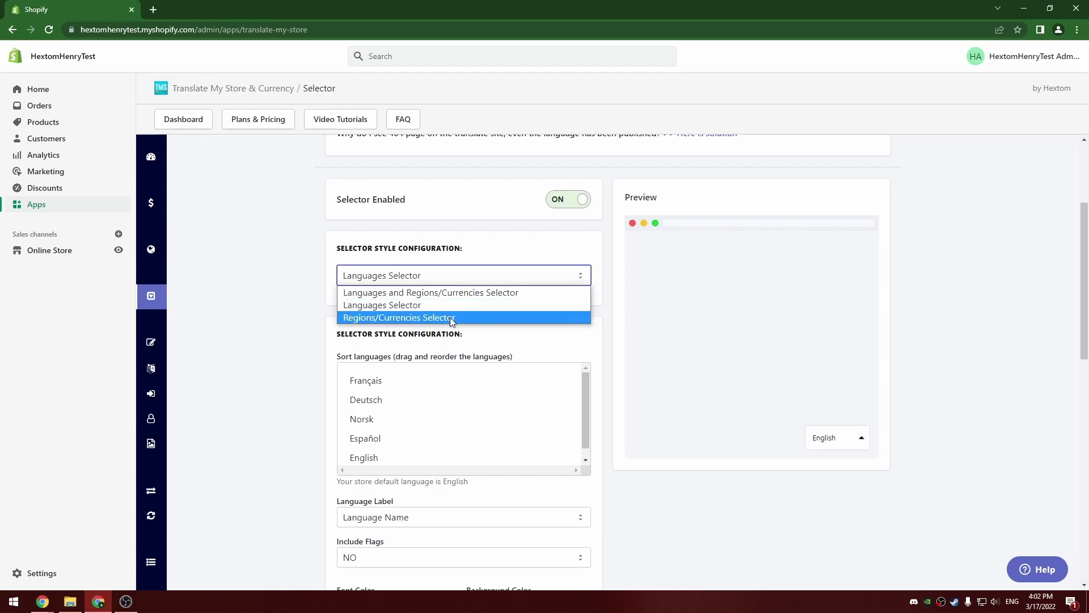
pyautogui.click(475, 321)
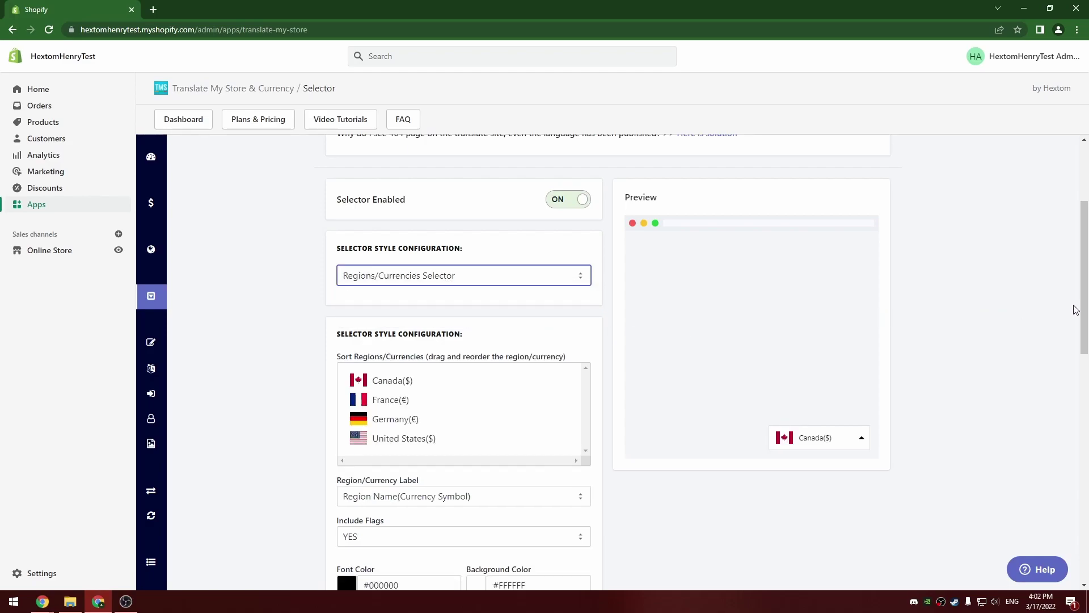
pyautogui.moveTo(1076, 309); pyautogui.dragTo(1080, 544)
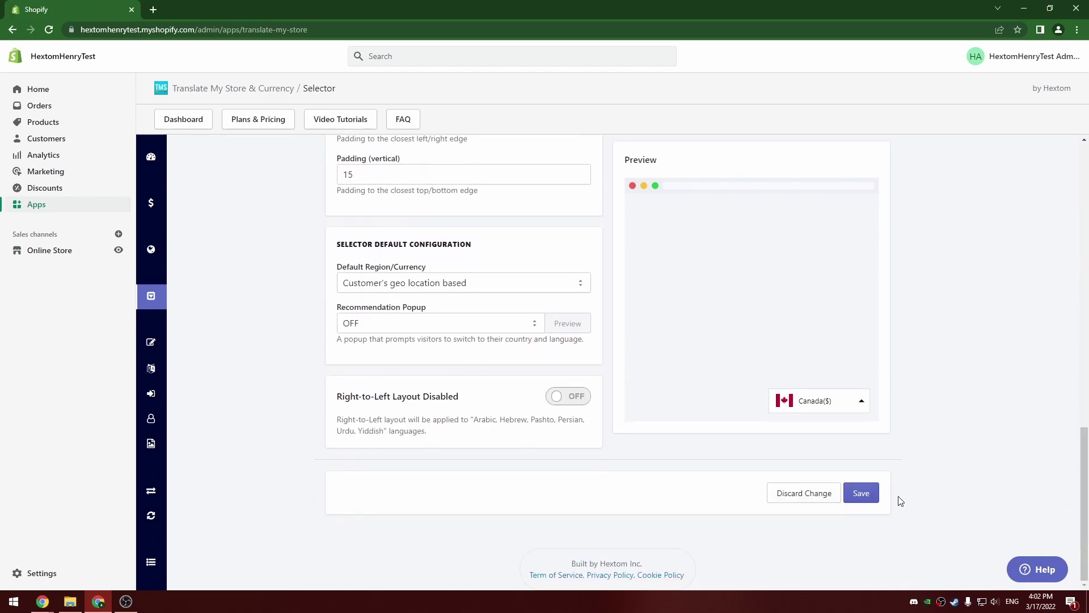
pyautogui.click(861, 492)
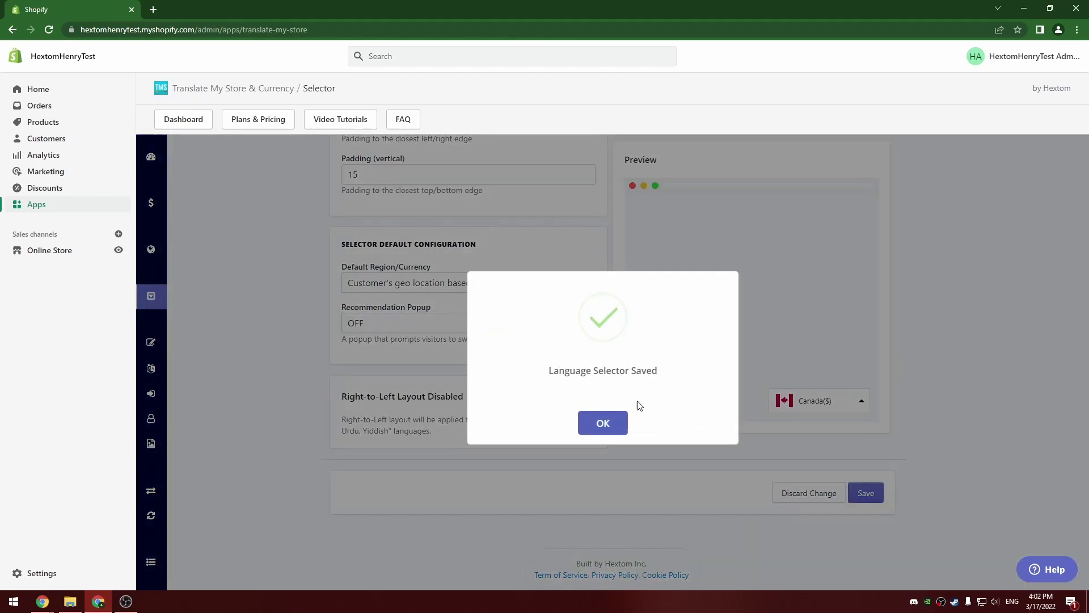
pyautogui.click(603, 423)
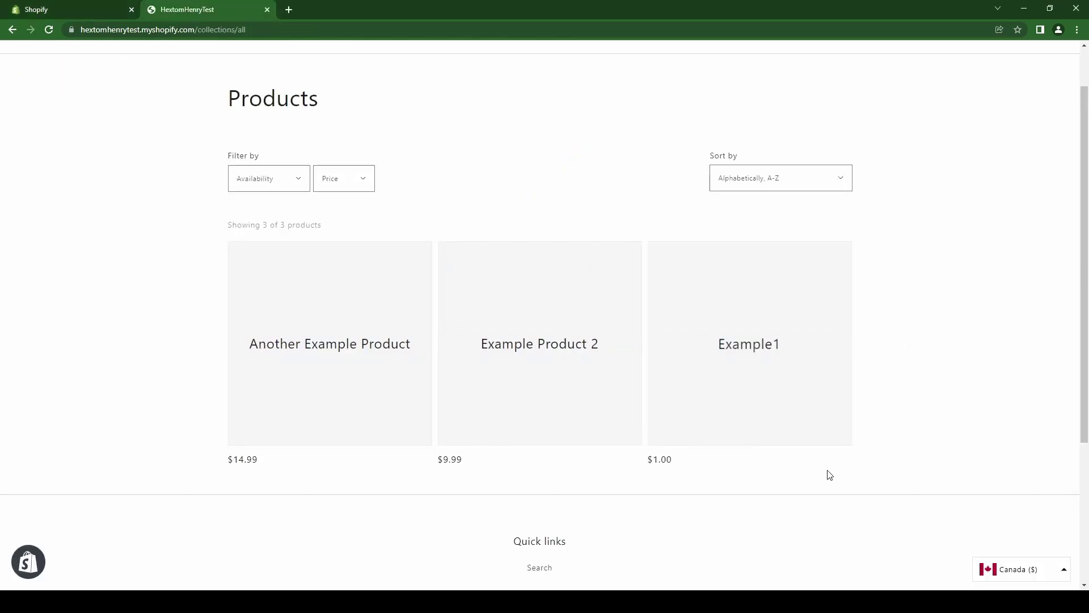
# Step: Switch the storefront region to France (€) and check the euro prices
pyautogui.click(1020, 571)
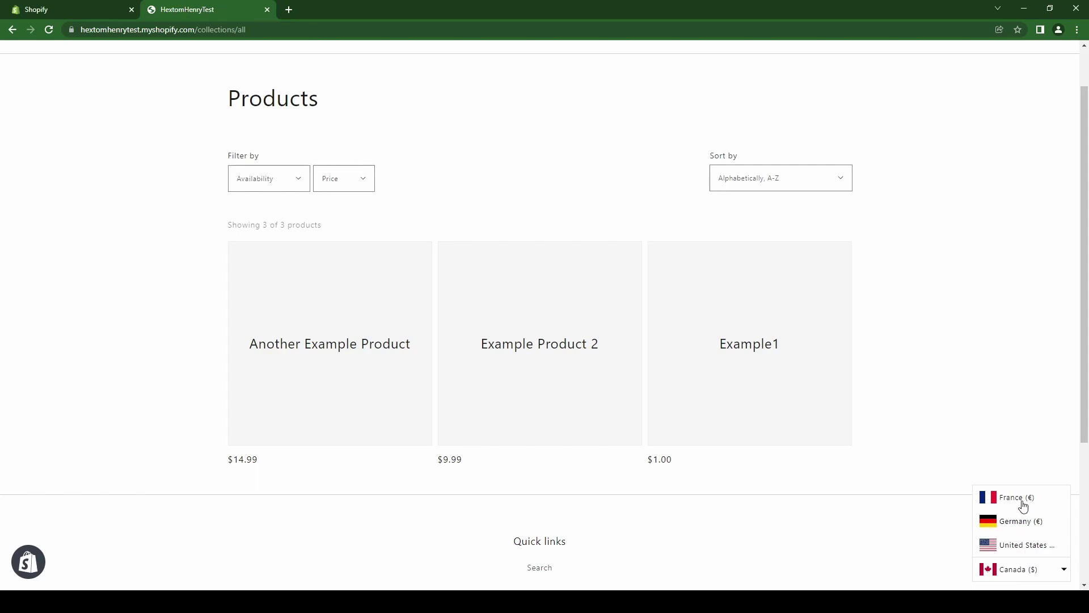
pyautogui.click(1018, 503)
pyautogui.click(1022, 572)
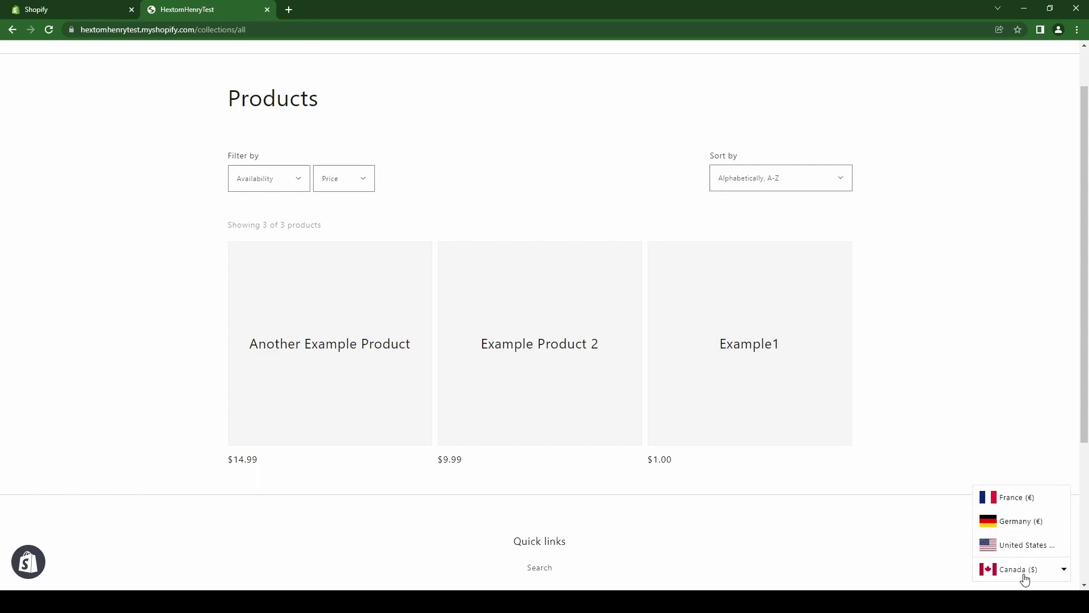
pyautogui.click(1010, 500)
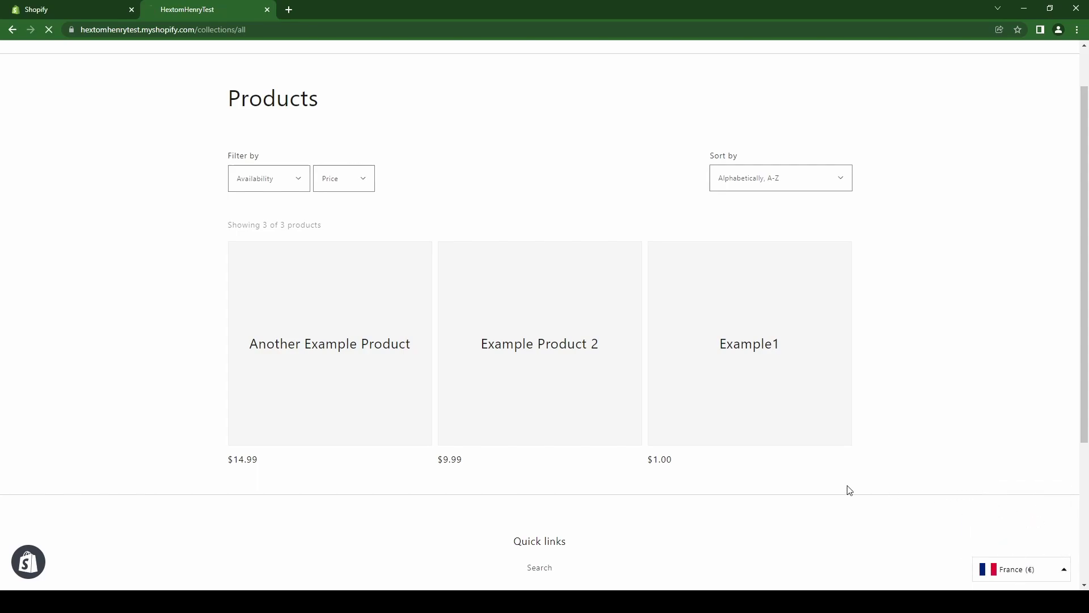
pyautogui.scroll(-1, 272, 471)
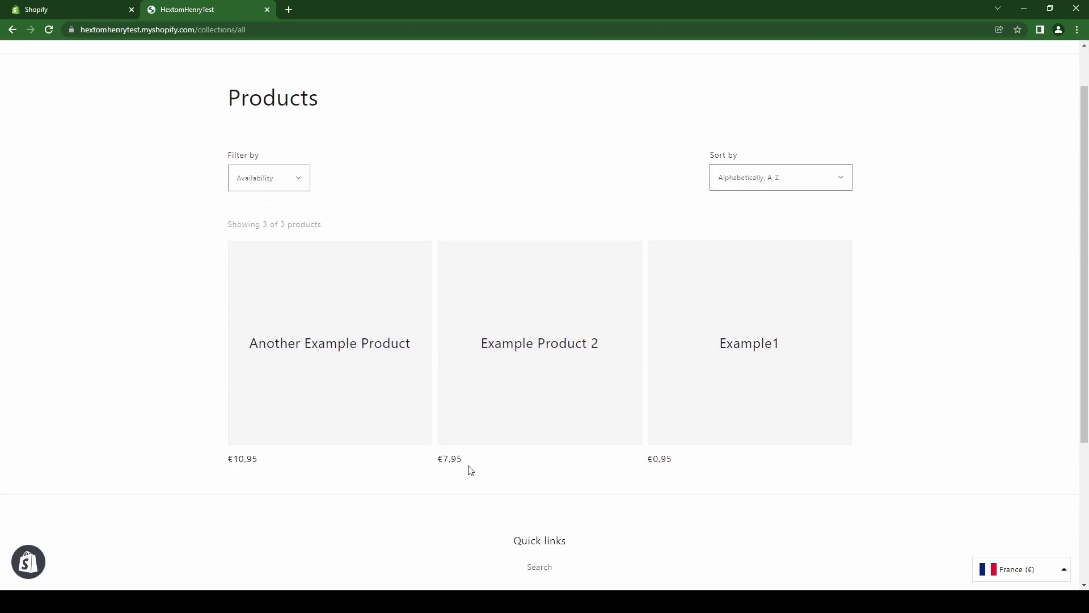
# Step: Switch the storefront to United States ($), then back to Canada ($)
pyautogui.click(1000, 568)
pyautogui.click(1013, 546)
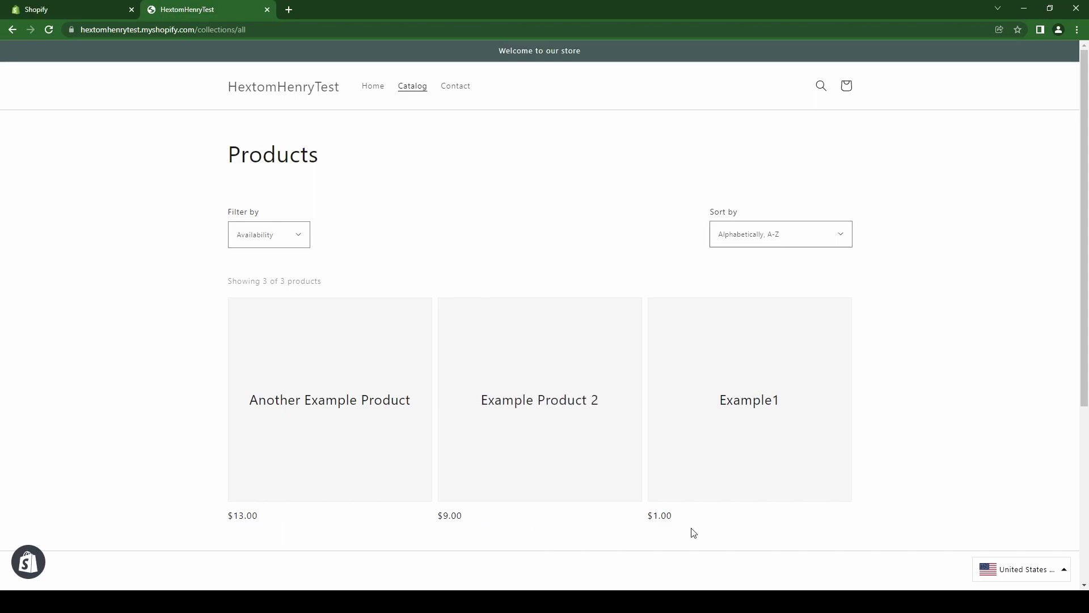
pyautogui.click(1015, 570)
pyautogui.click(1009, 497)
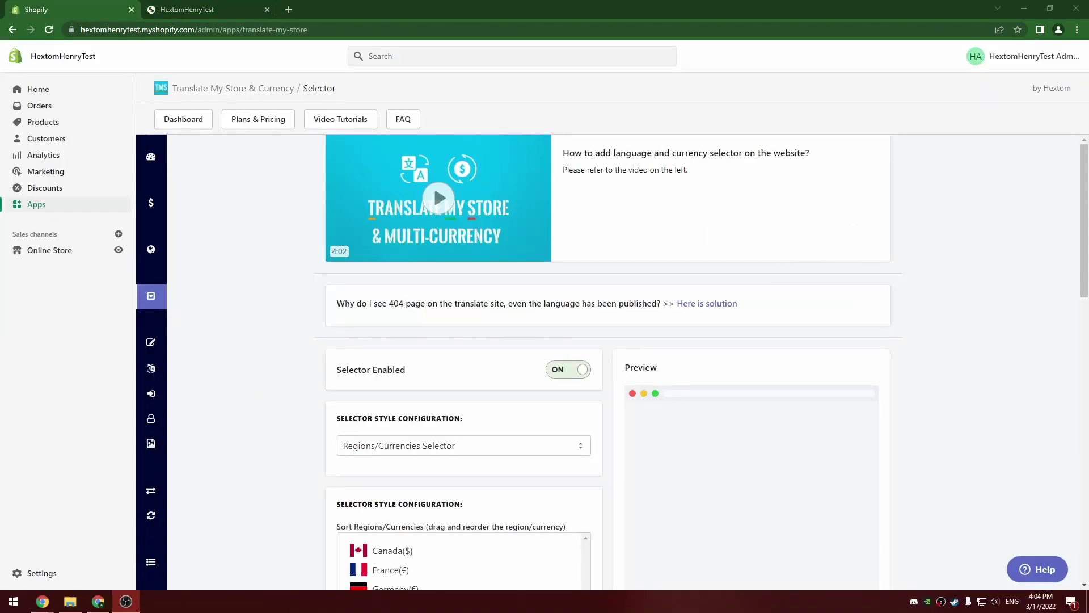
# Step: Choose the Languages and Regions/Currencies Selector style, save it, and return to the storefront
pyautogui.scroll(-4, 311, 225)
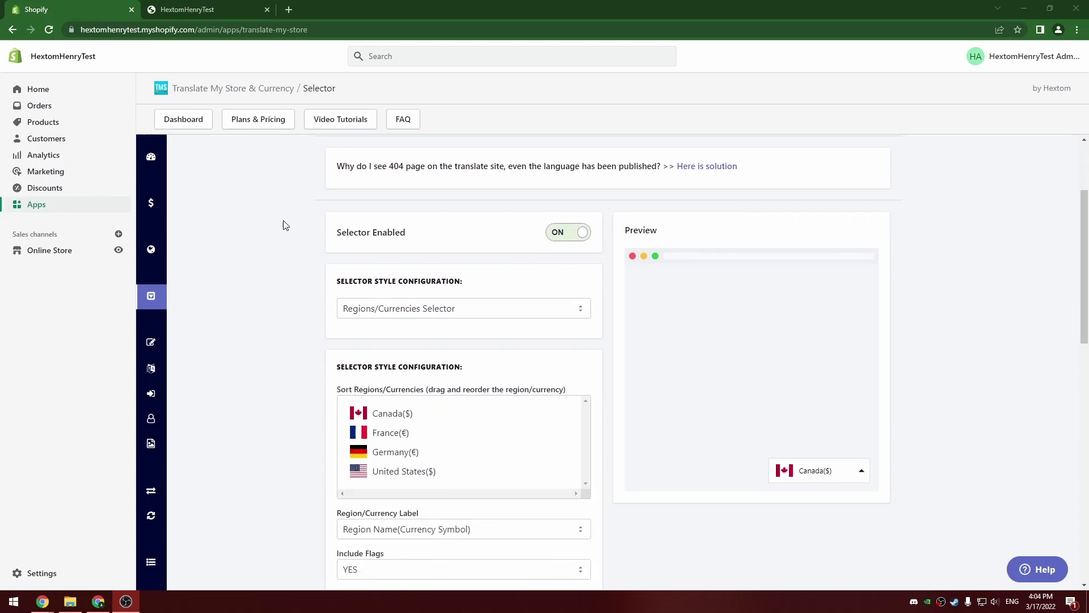
pyautogui.click(379, 224)
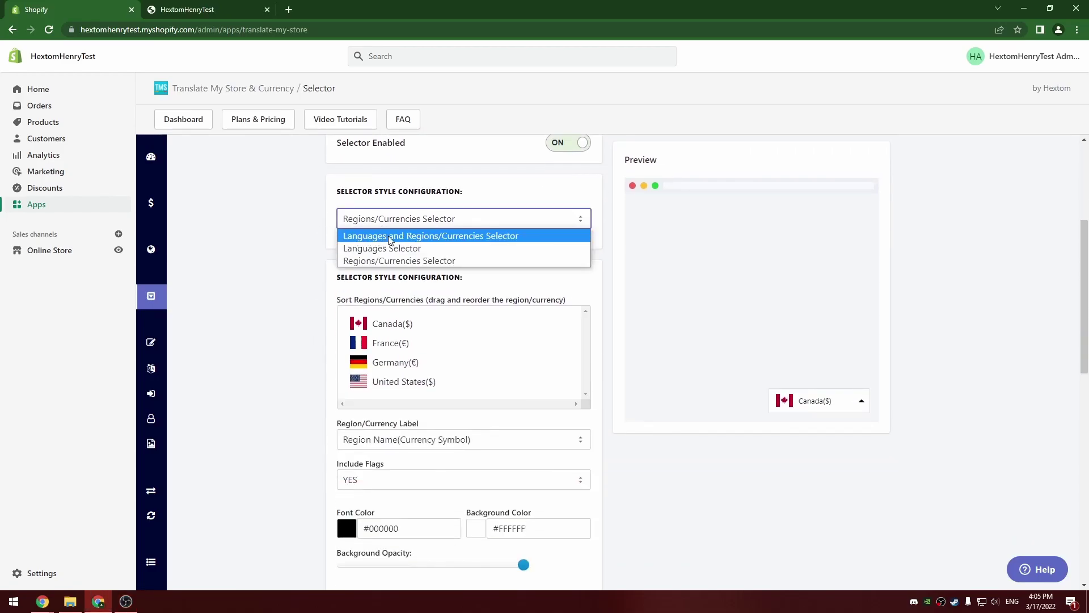
pyautogui.click(401, 237)
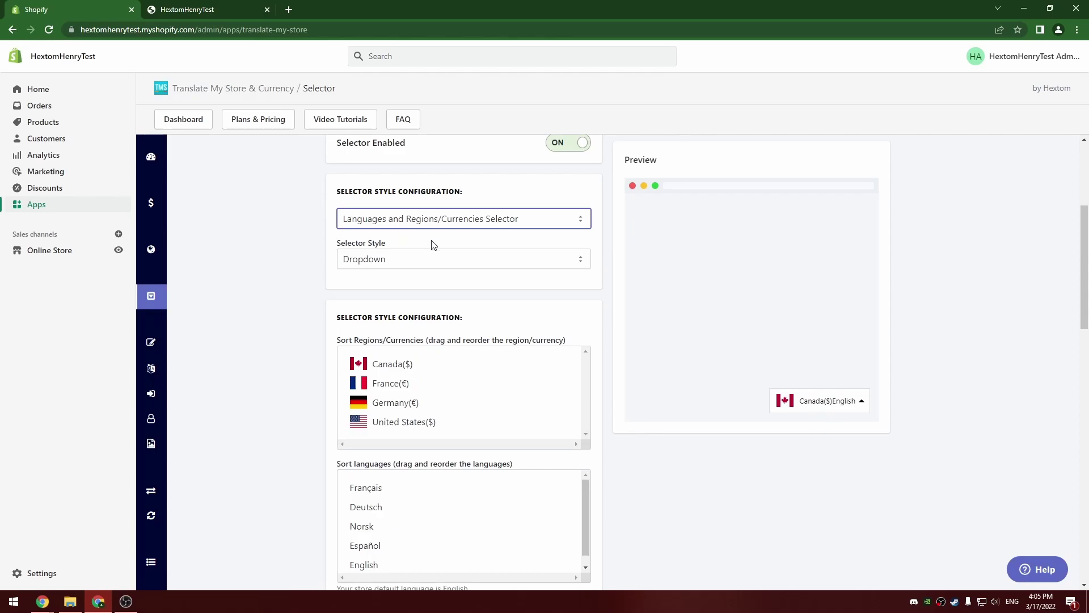
pyautogui.scroll(-10, 649, 352)
pyautogui.scroll(-3, 615, 352)
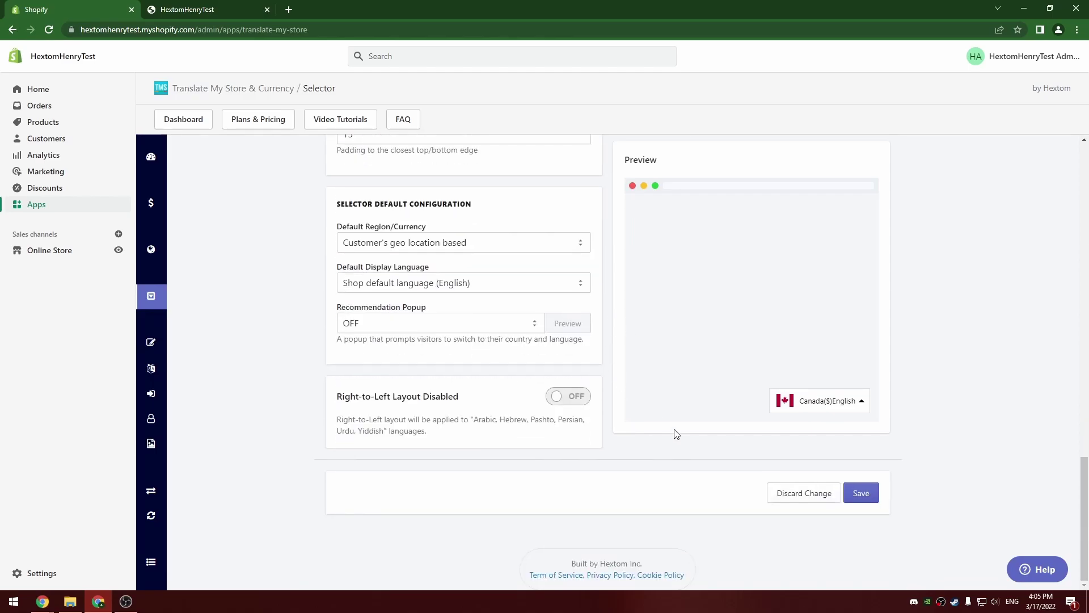
pyautogui.click(865, 498)
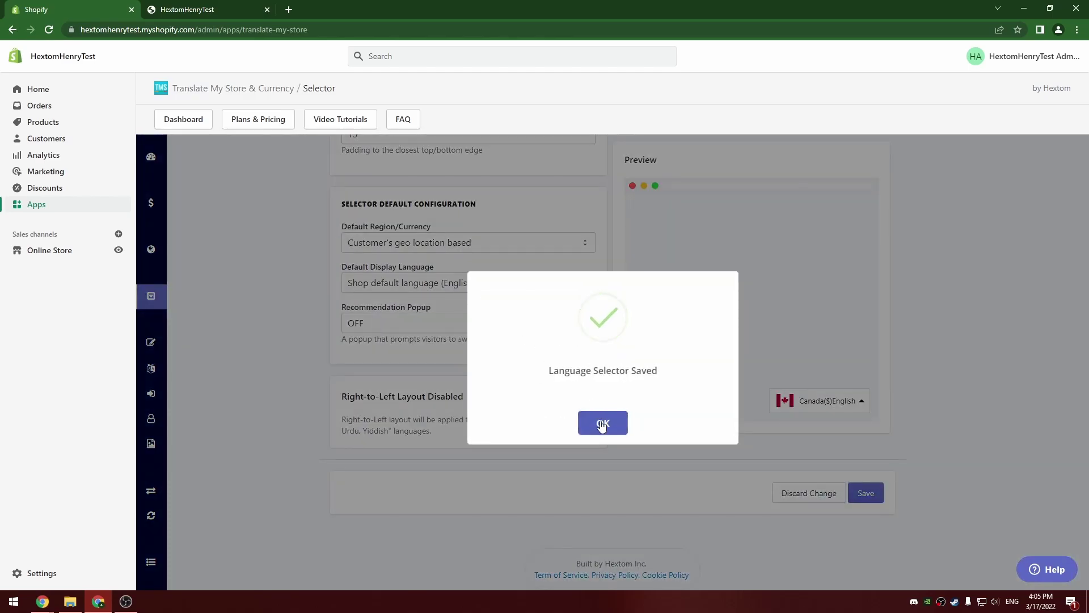
pyautogui.click(602, 422)
pyautogui.hotkey('ctrl', 'Tab')
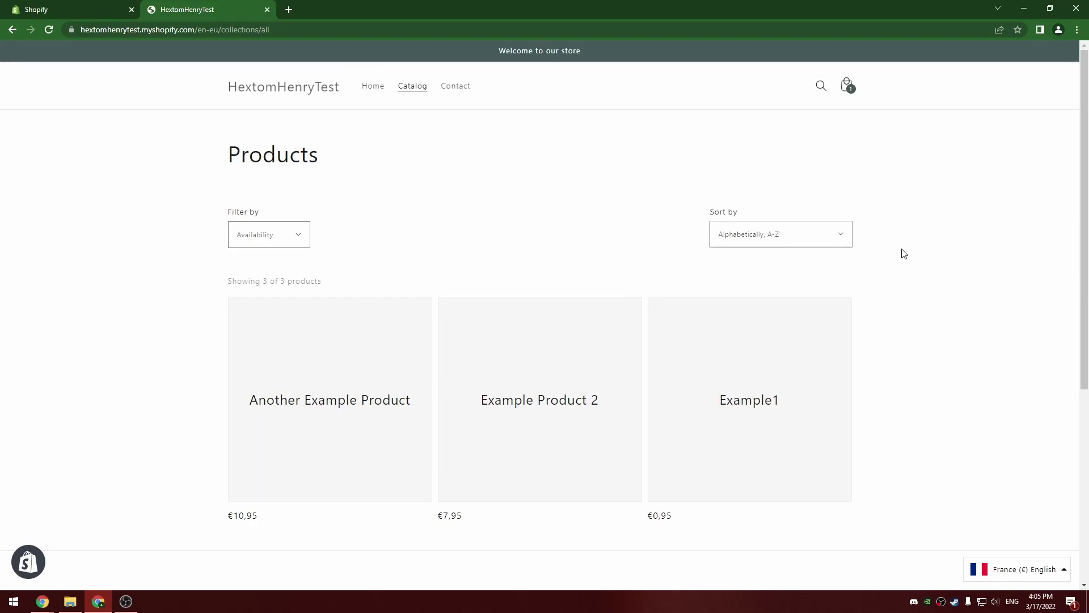
# Step: Apply United States ($) in the storefront selector, then choose Germany (€) with English
pyautogui.click(1011, 574)
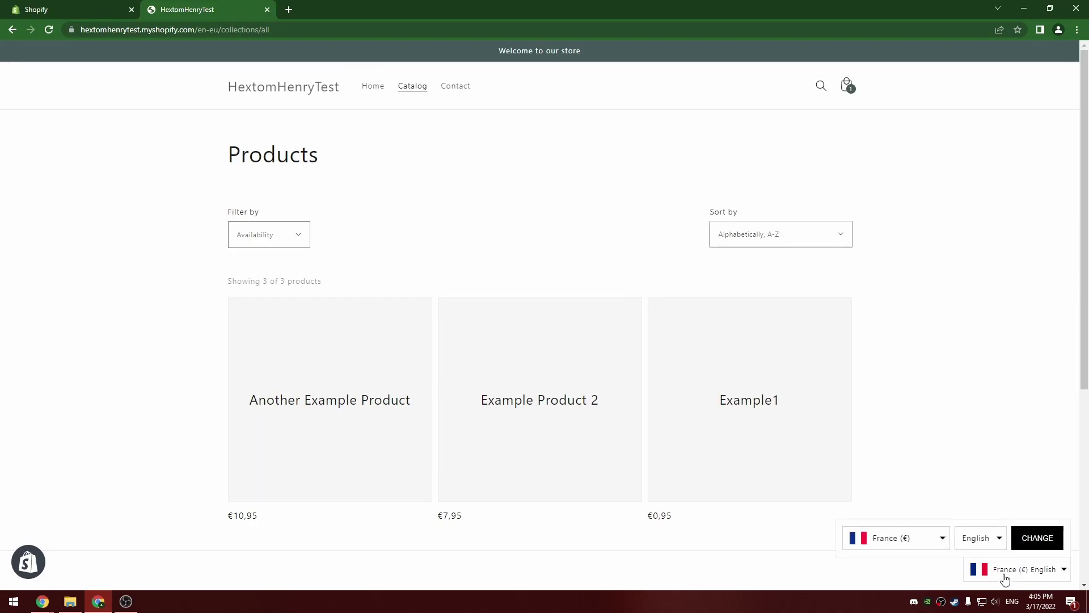
pyautogui.click(978, 538)
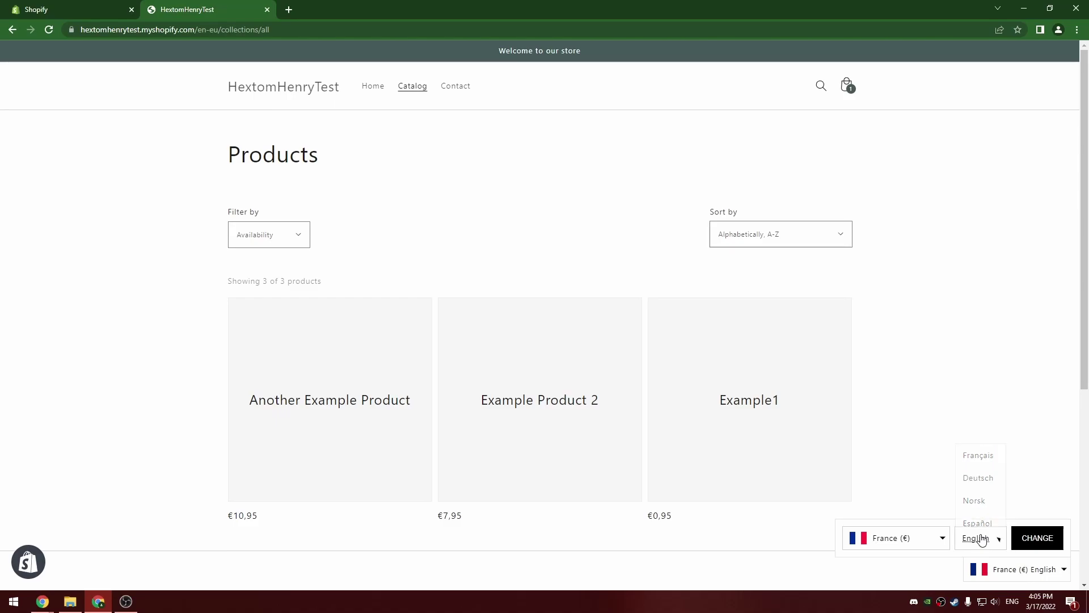
pyautogui.click(924, 543)
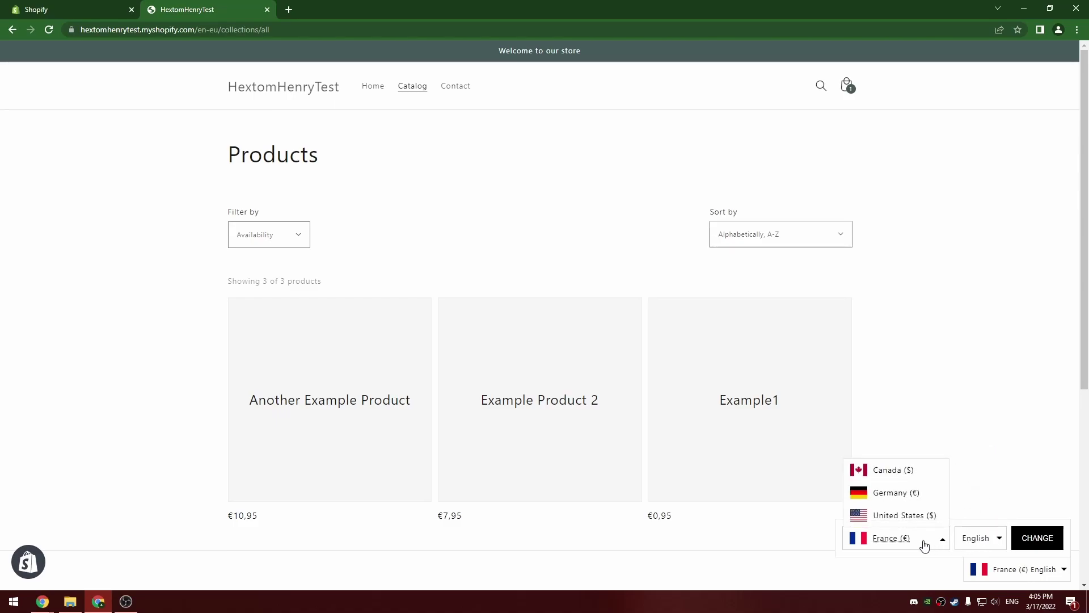
pyautogui.click(889, 516)
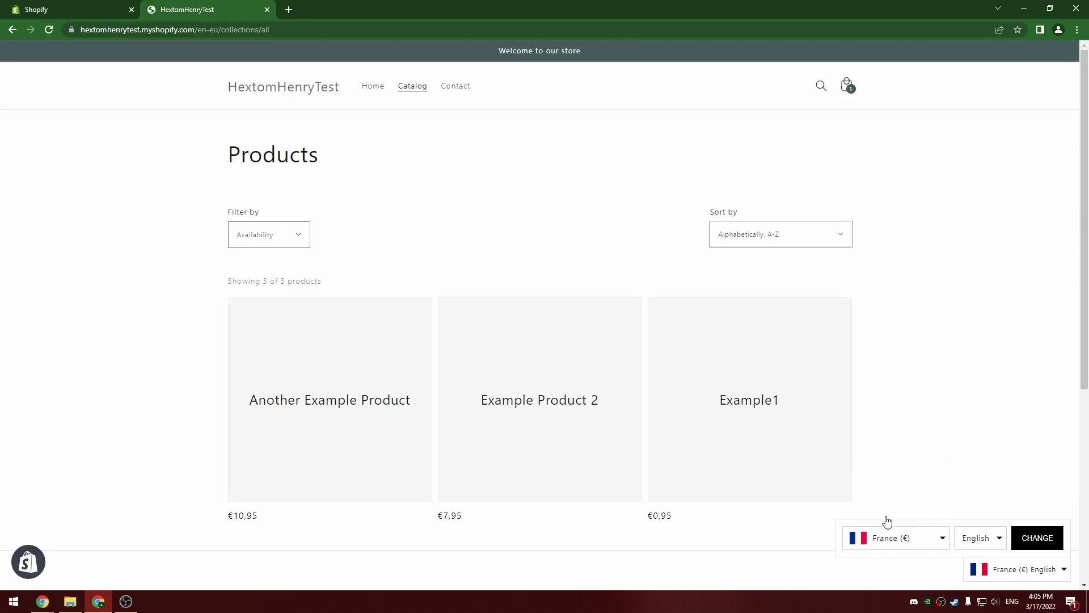
pyautogui.click(1035, 535)
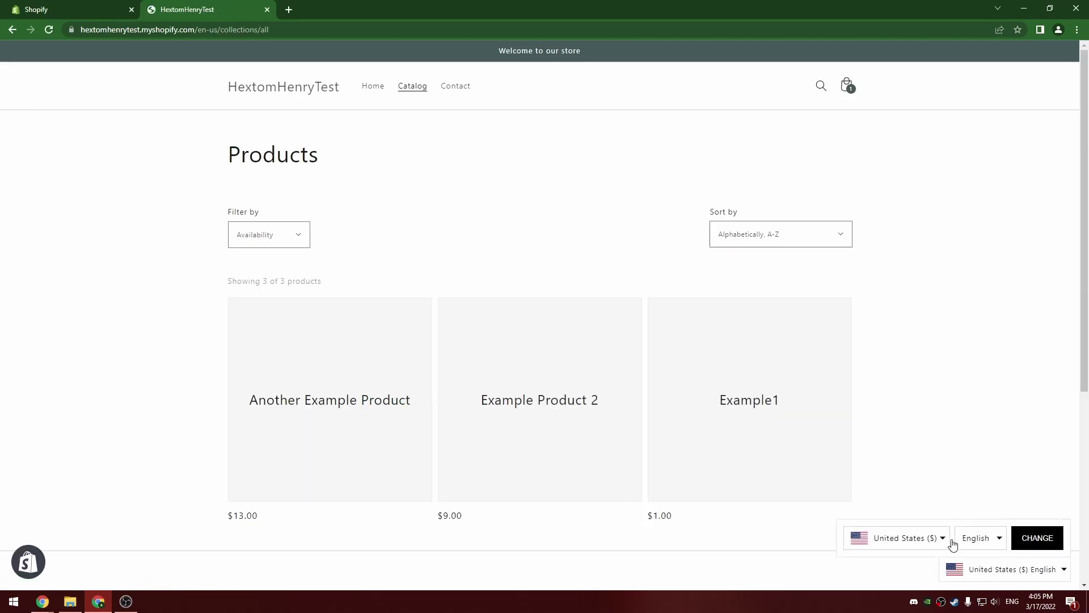
pyautogui.click(931, 538)
pyautogui.click(890, 521)
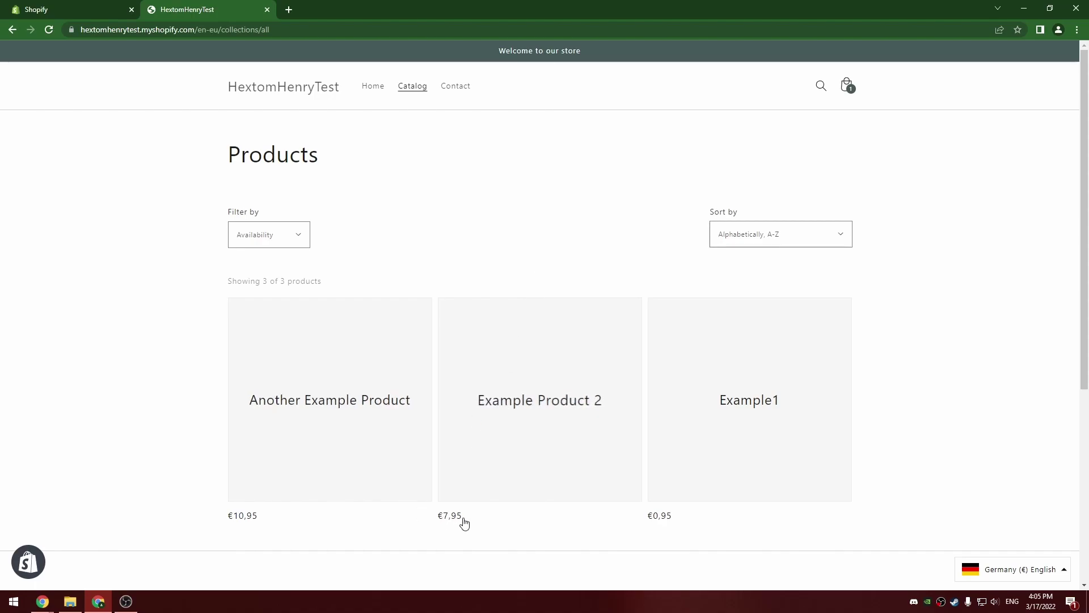
# Step: Check out from the cart and verify the 7,95 € EUR total with Germany preselected
pyautogui.hotkey('alt', 'Left')
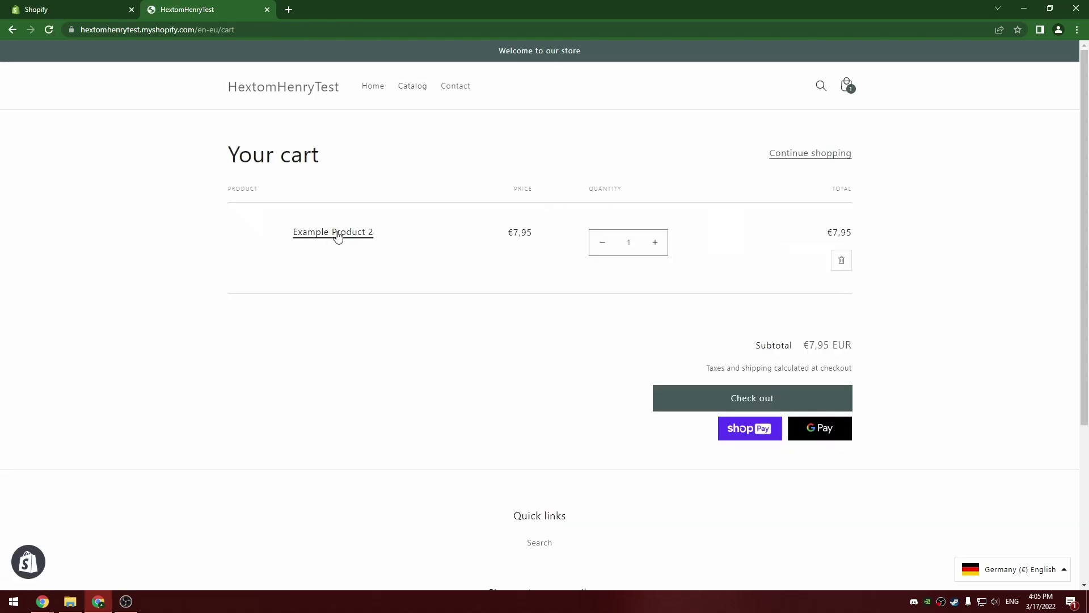
pyautogui.click(757, 397)
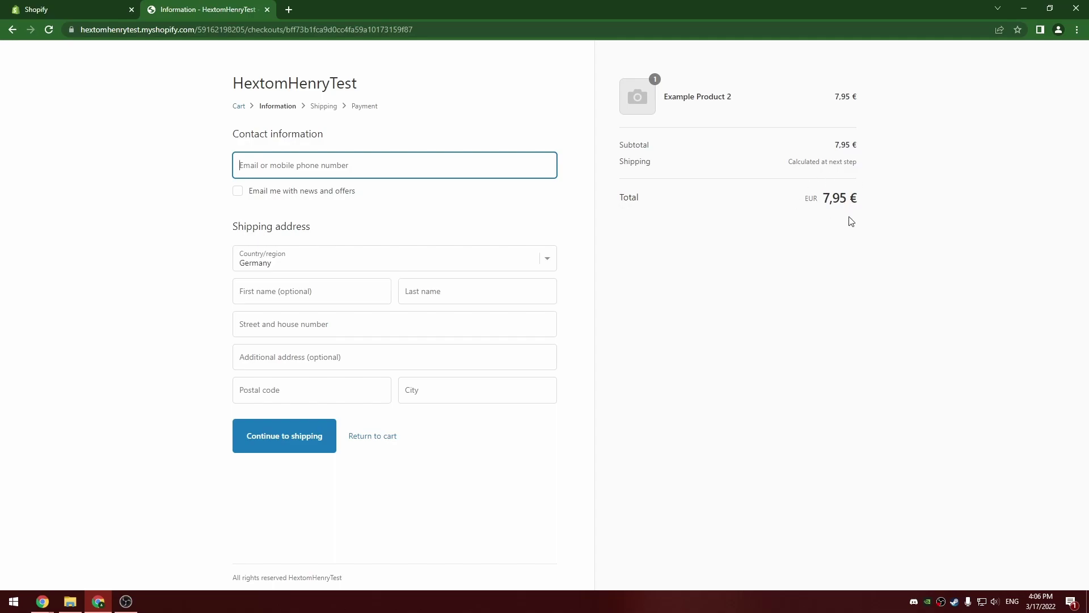
pyautogui.moveTo(807, 202); pyautogui.dragTo(848, 243)
pyautogui.click(848, 244)
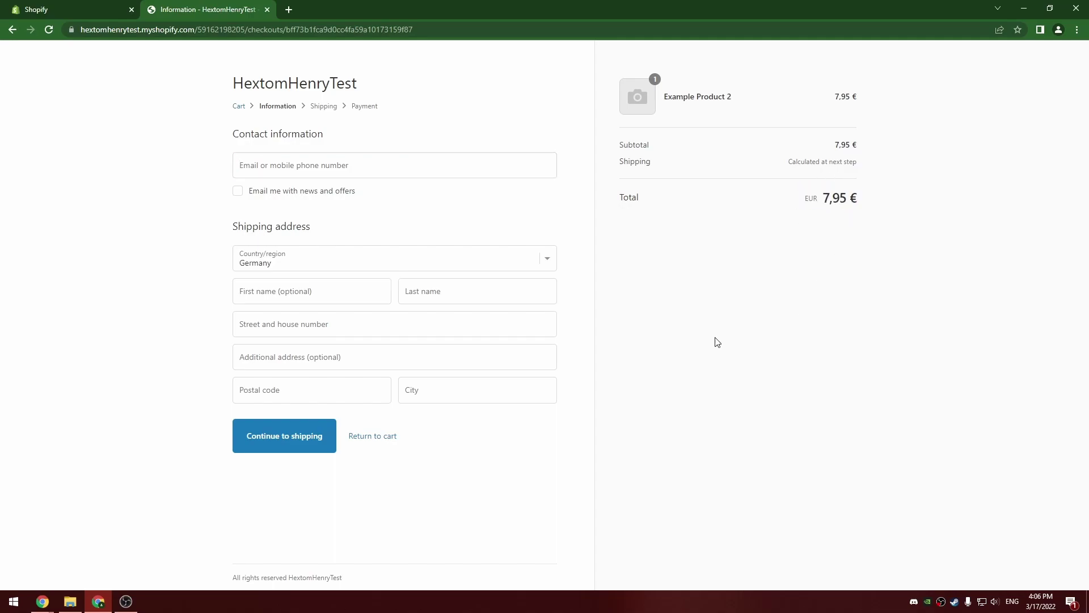